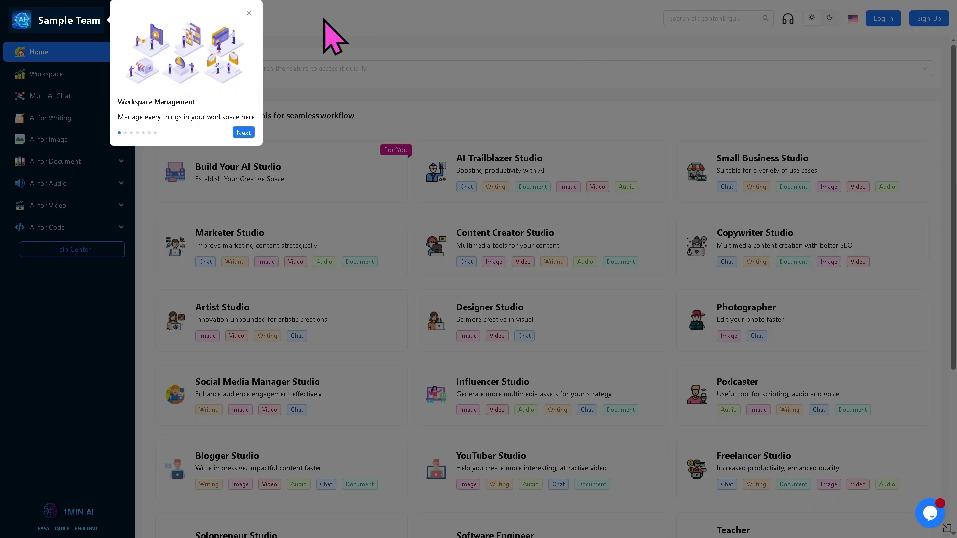
Step: Dismiss the tour, sign in, and expand Workspace to list Shared Zone, History and asset lists
click(249, 14)
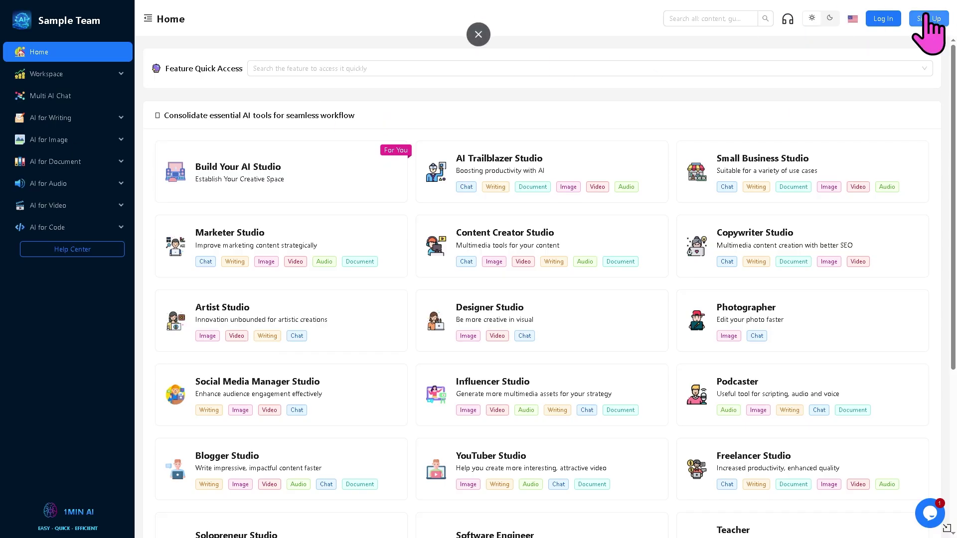
click(927, 20)
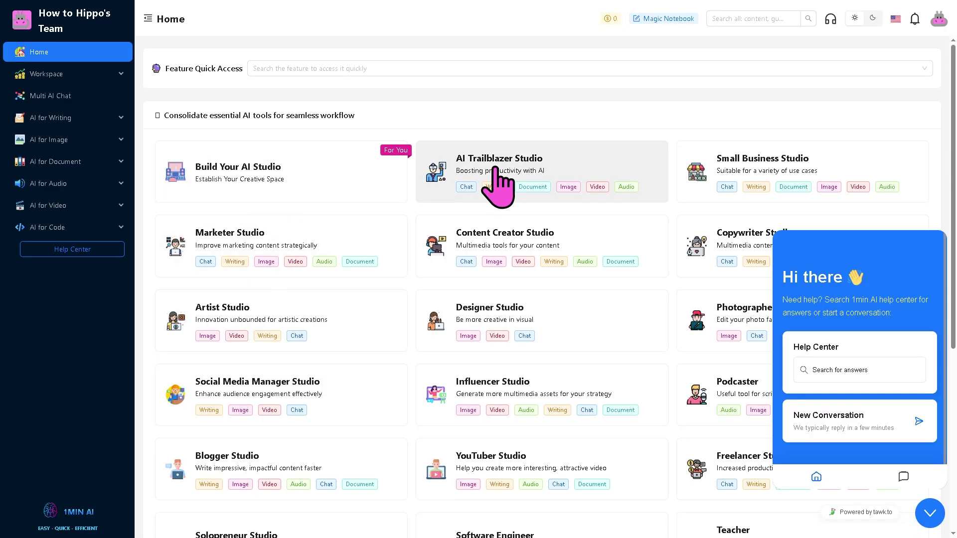
click(76, 75)
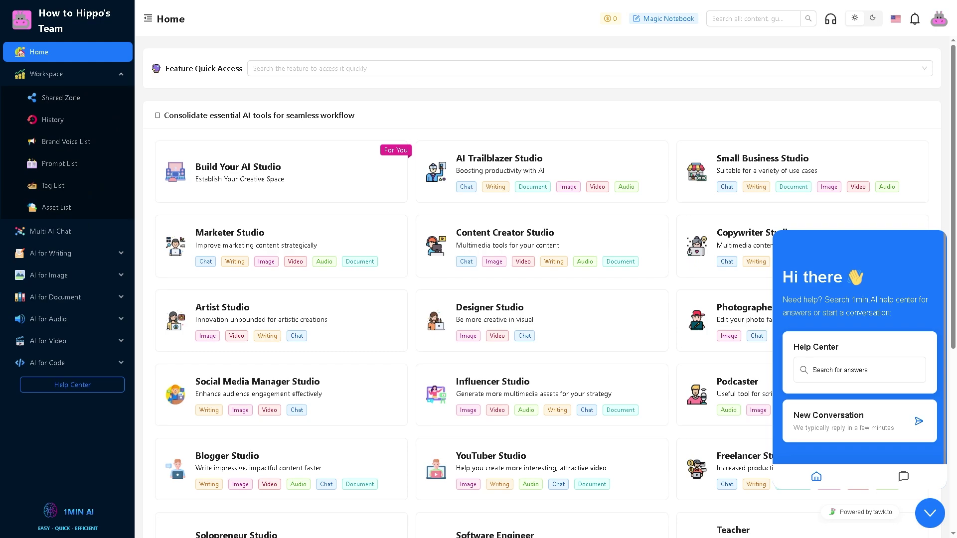
Step: Start a new AI studio with name and description '1min.AI Review | What You Must Know Before Buying'
click(232, 169)
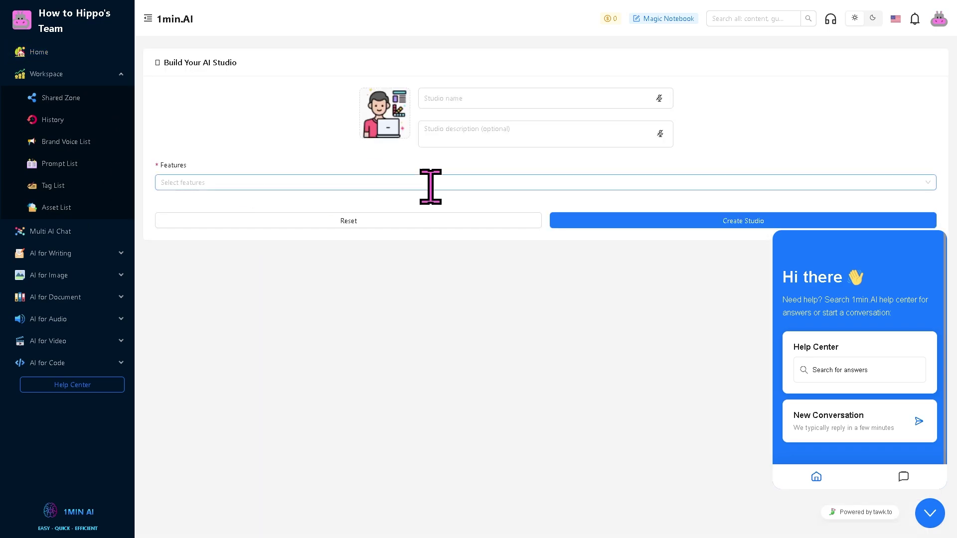
click(478, 102)
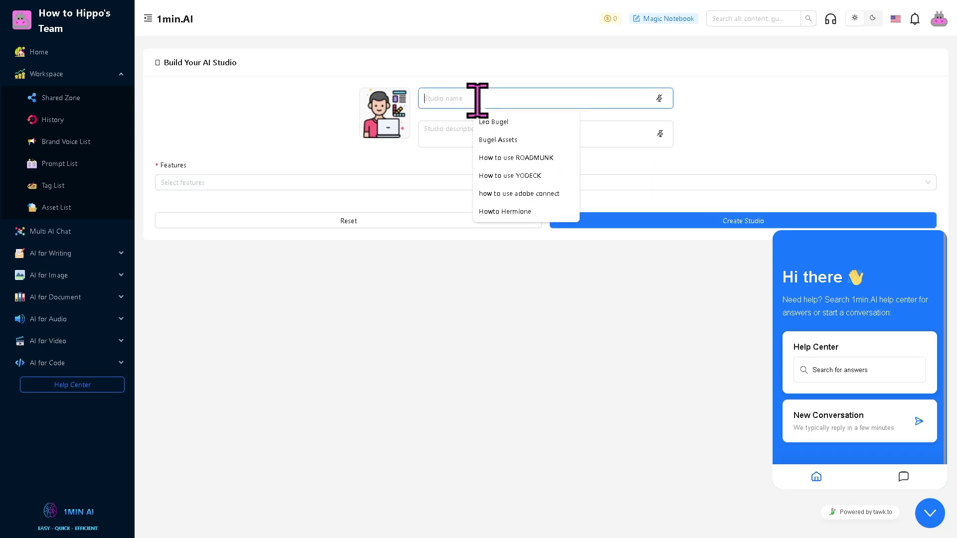
click(452, 302)
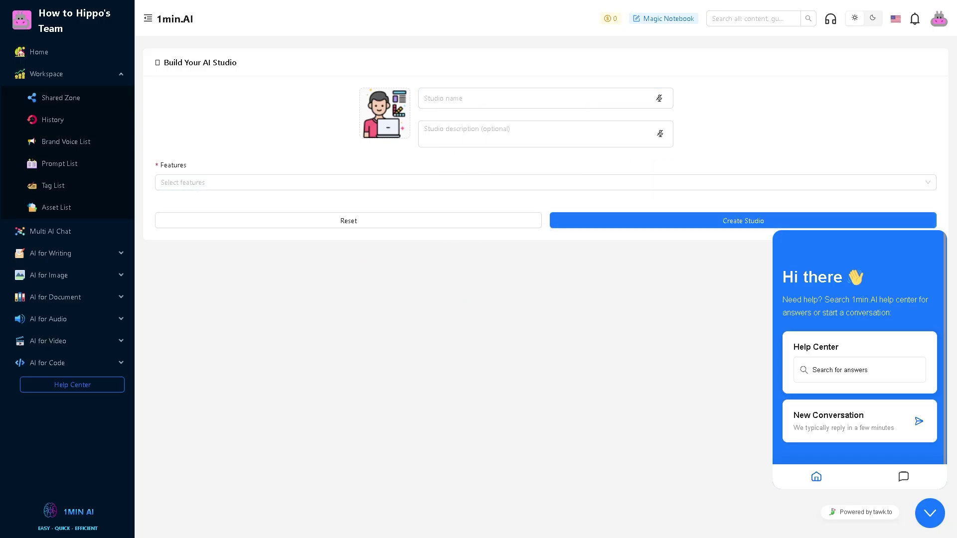
click(465, 97)
text(1min.AI Review | What You Must Know Before Buying)
click(535, 135)
text(1min.AI Review | What You Must Know Before Buying)
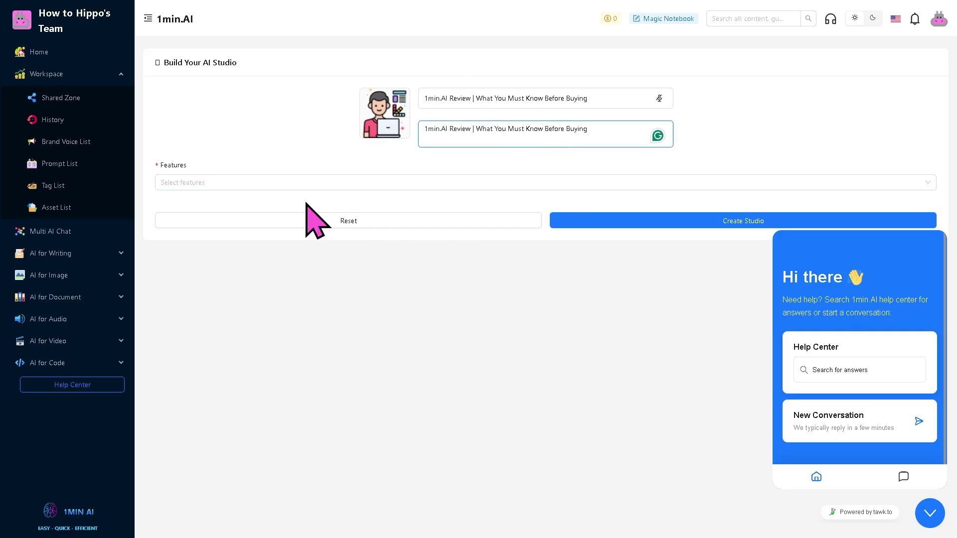
Step: Add Image Generator as the studio's feature and create the studio
click(310, 183)
text(1min.AI Review | What You Must Know Before Buying)
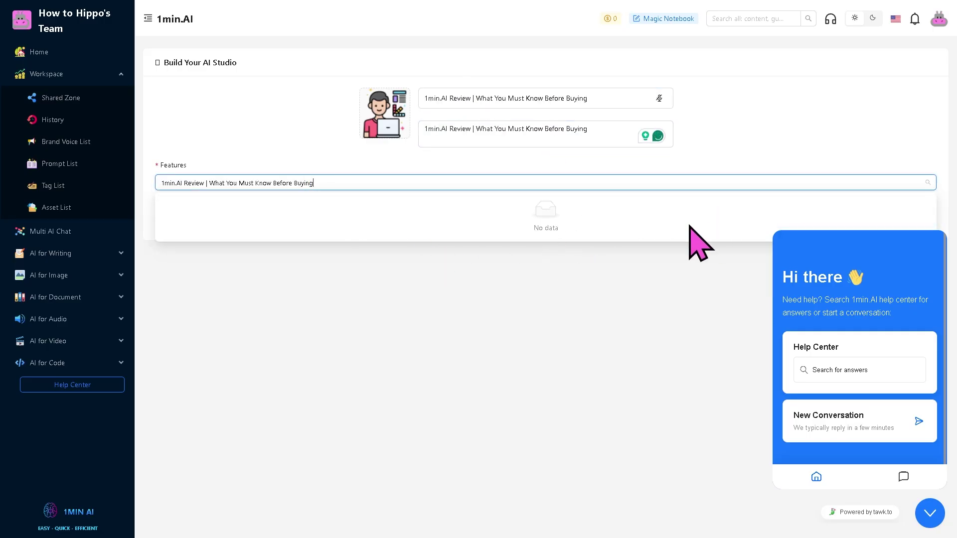
click(564, 180)
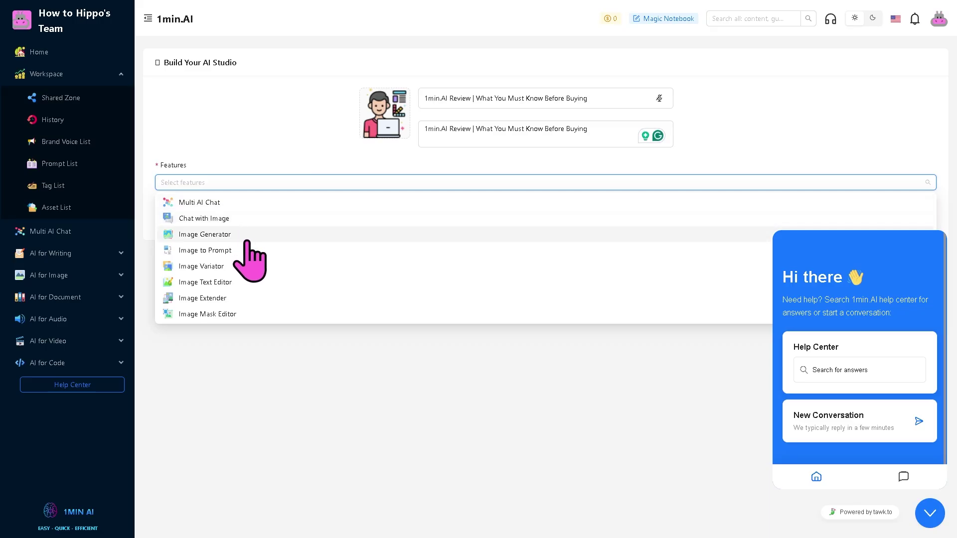
click(227, 236)
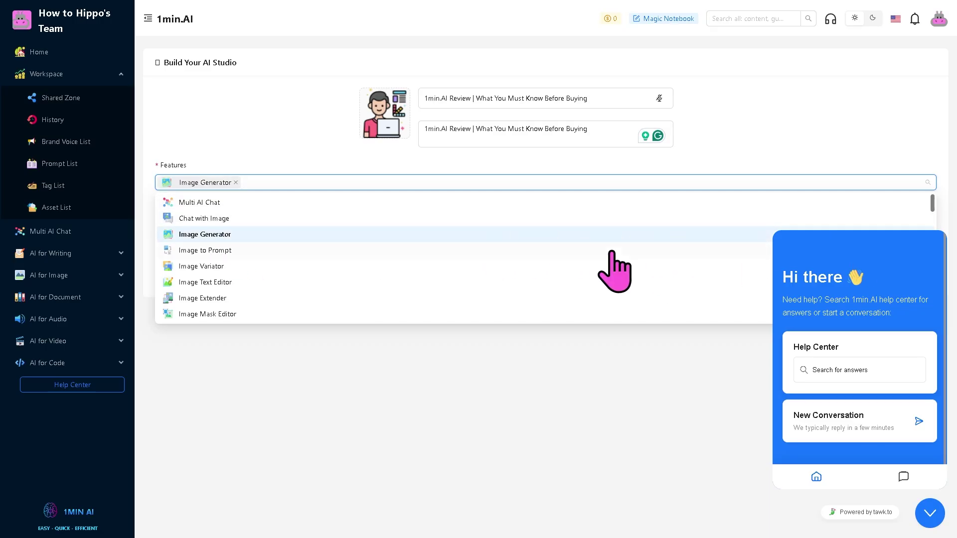
click(626, 366)
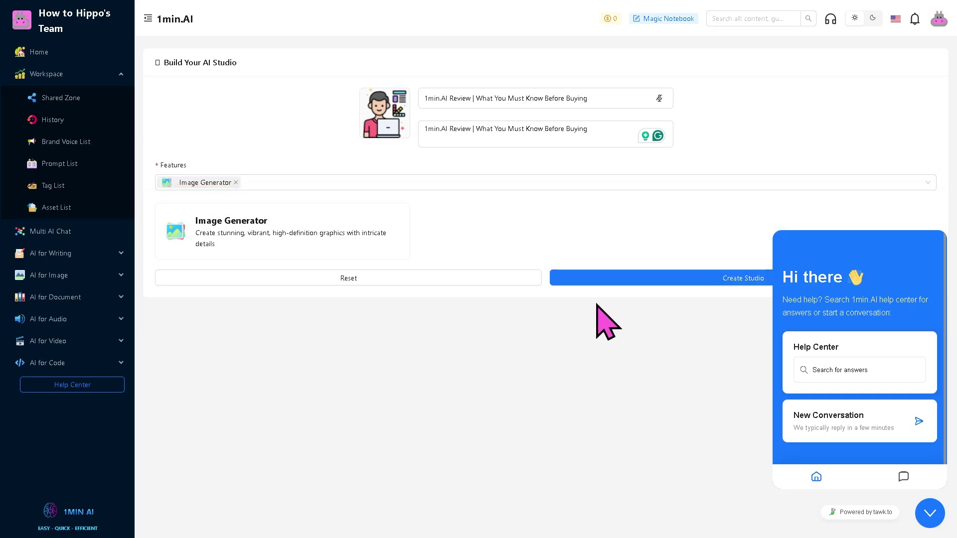
click(618, 278)
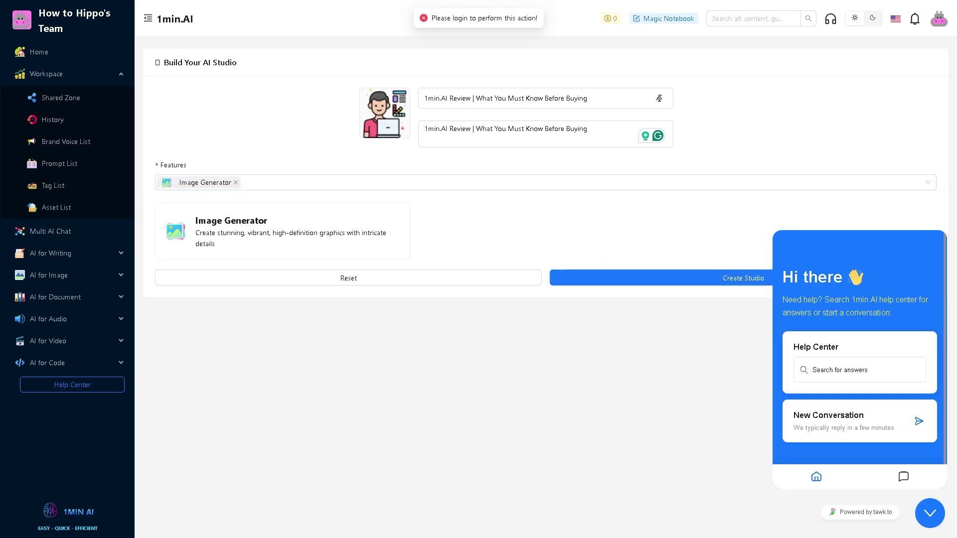
click(665, 278)
Step: Finish creating the review studio, view its card, and return to the home dashboard
click(668, 280)
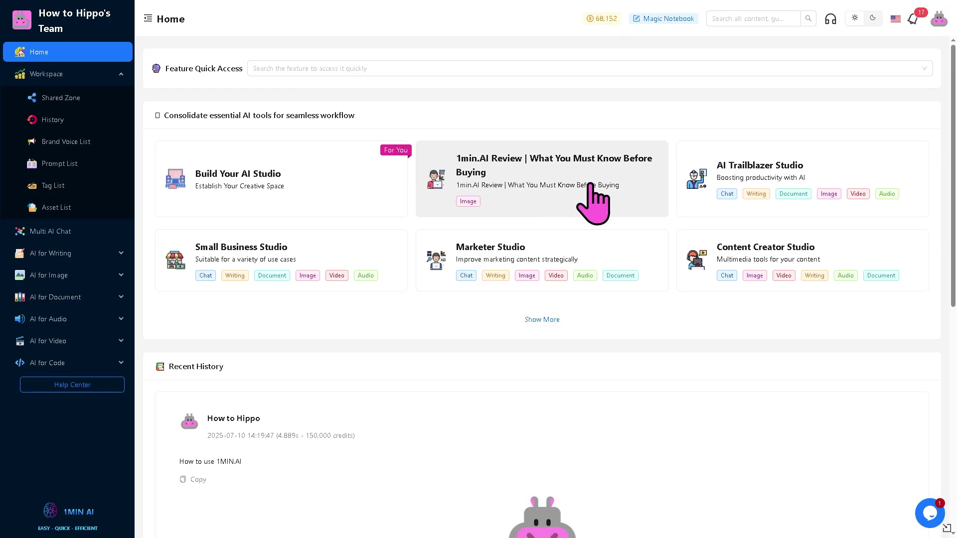
click(547, 200)
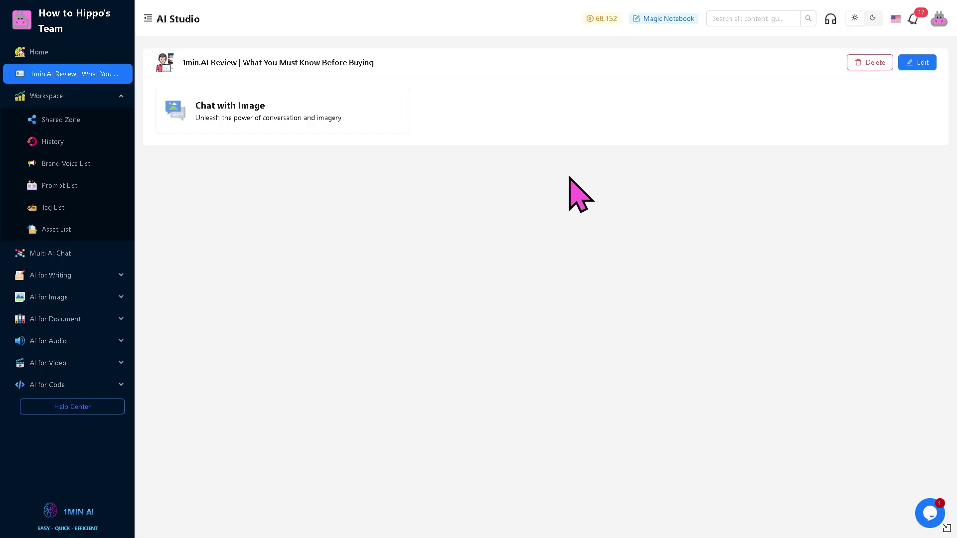
click(42, 53)
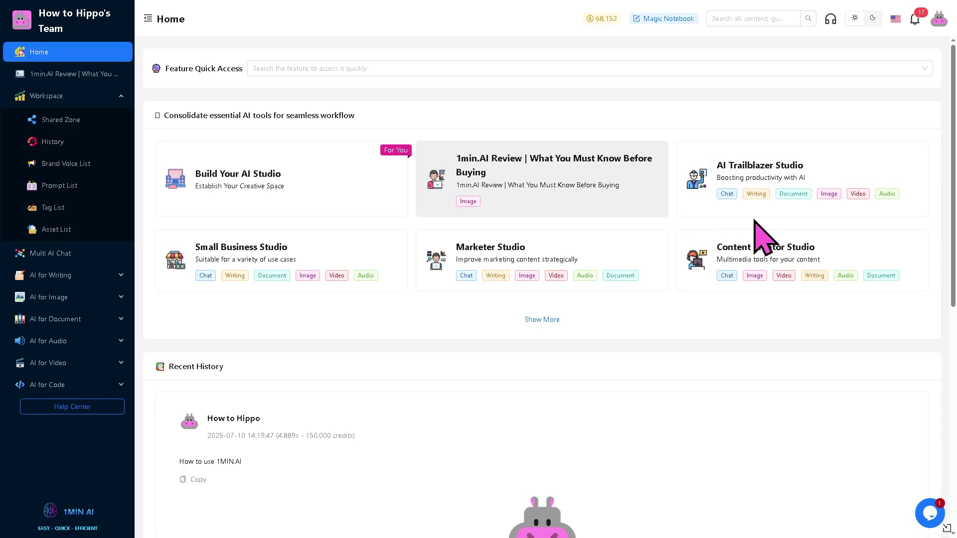
Step: Enter Content Creator Studio and launch the Image Variator tool with its bedroom demo
click(757, 253)
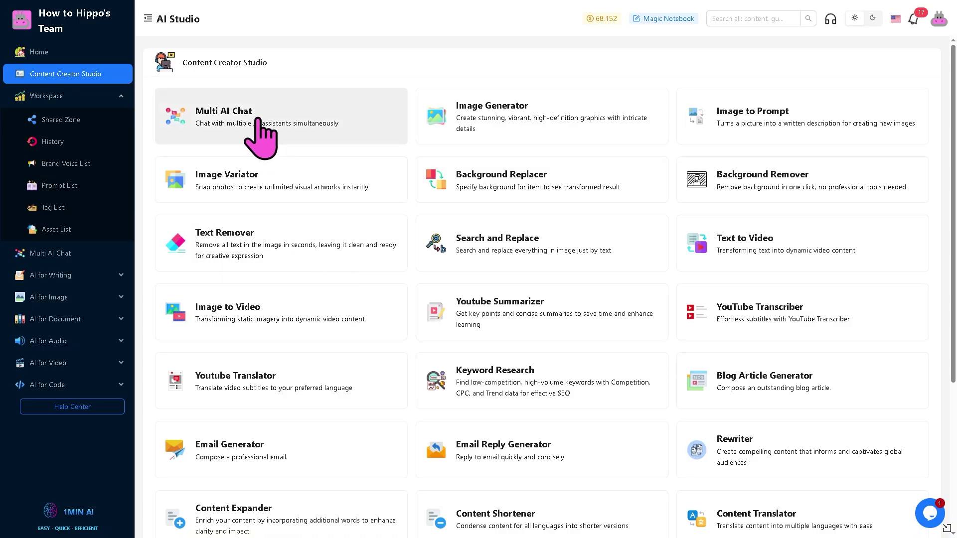
click(256, 194)
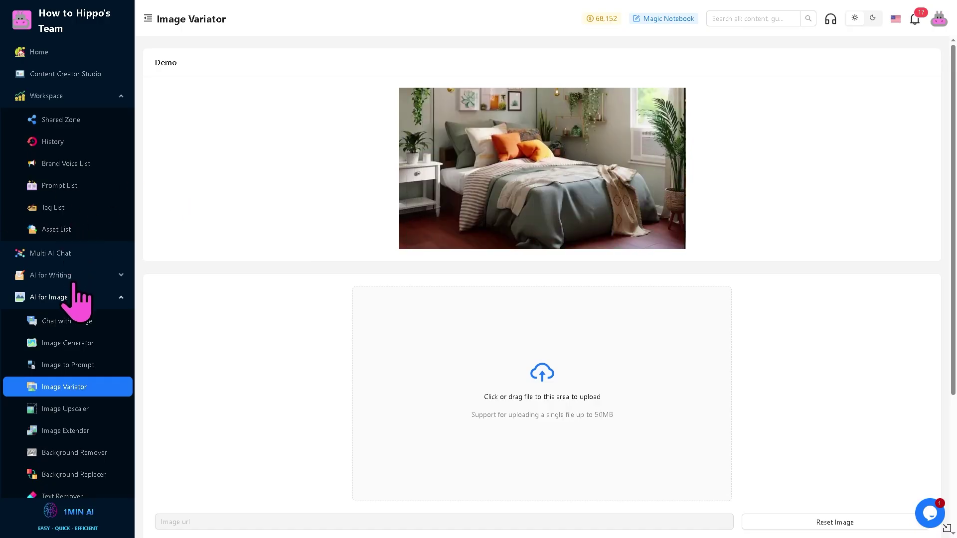
Step: Scroll through the sidebar's AI for Image tools, then go back to the Home dashboard
scroll(77, 304, down, 2)
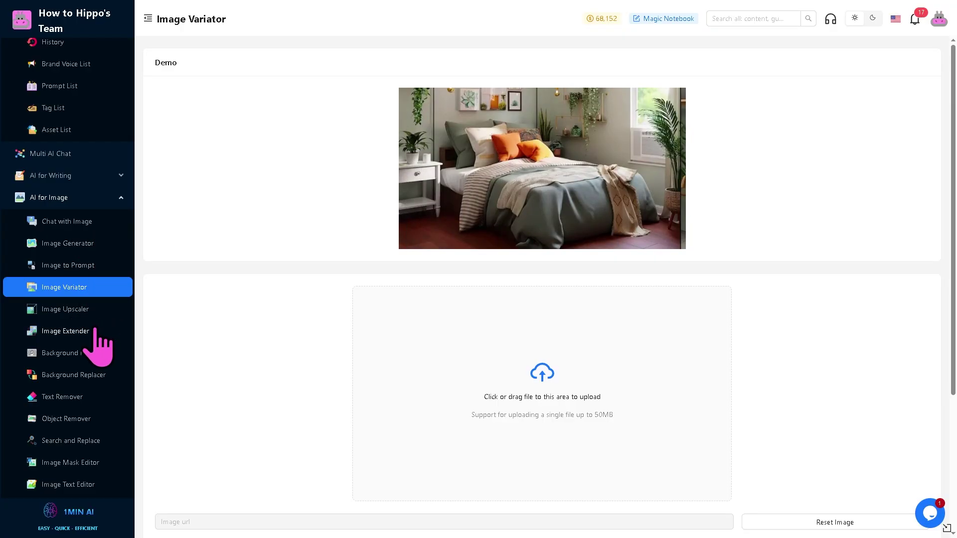
scroll(95, 330, down, 2)
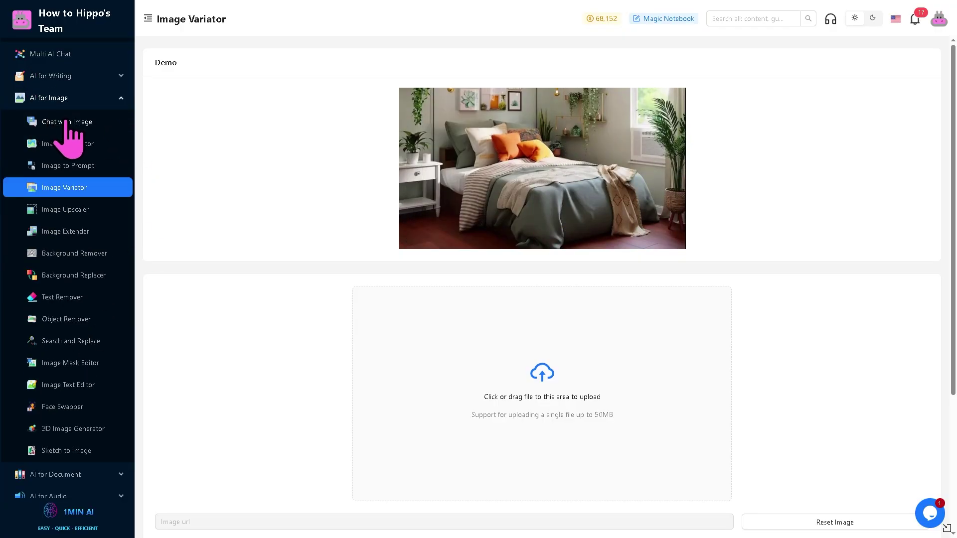
scroll(68, 124, up, 4)
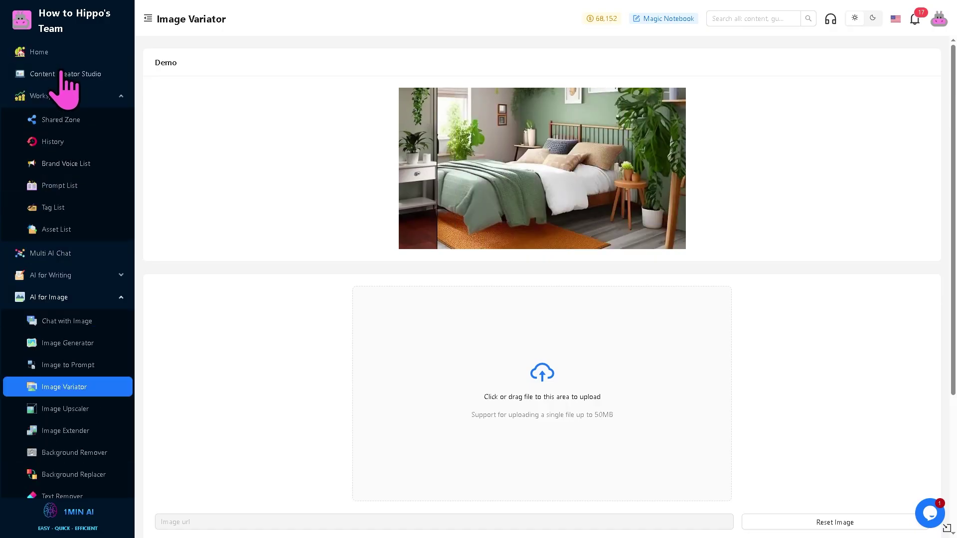
click(67, 51)
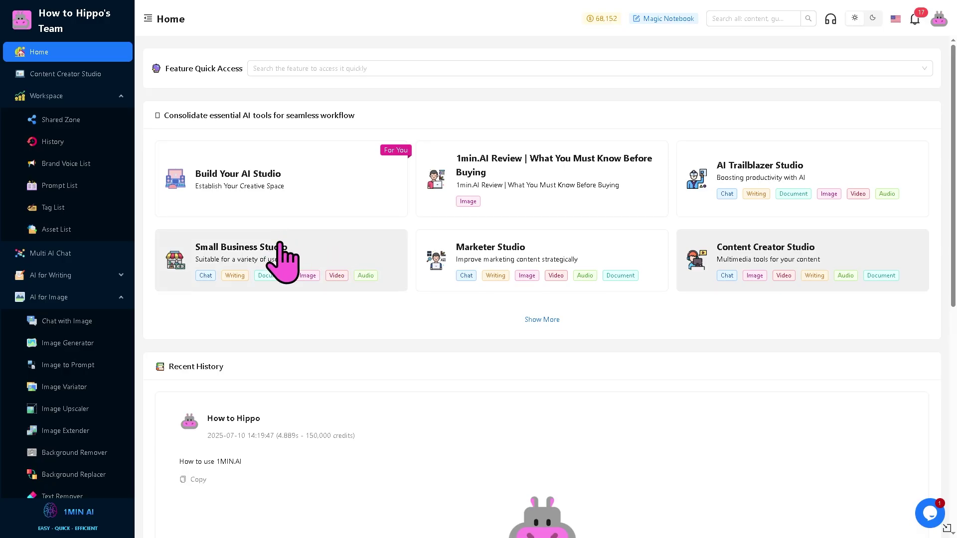
Step: Check the support menu, then switch the 1min.AI interface to the dark theme
scroll(103, 411, down, 5)
scroll(105, 433, down, 1)
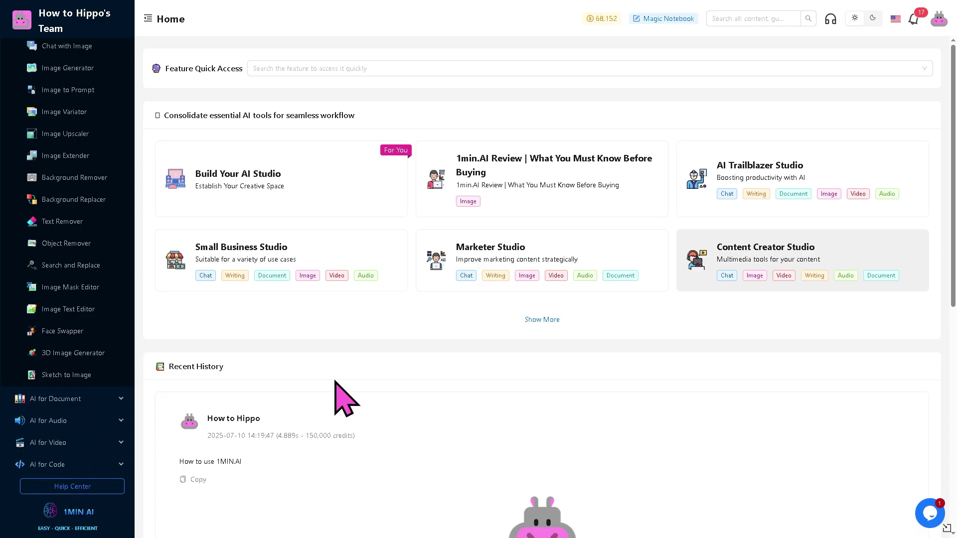
click(830, 20)
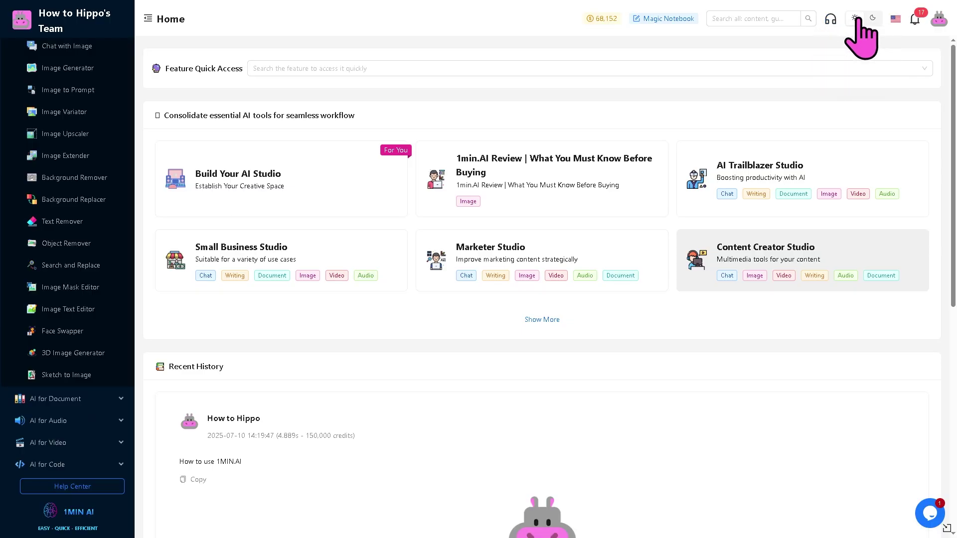
click(872, 18)
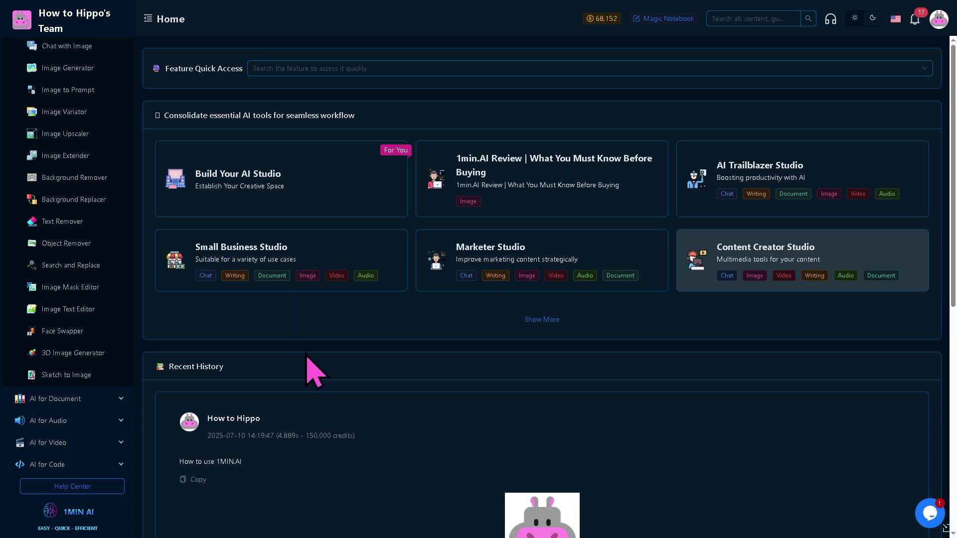
Step: Step through Image to Prompt and Image Generator, ending on the Image Variator tool
click(65, 92)
click(66, 69)
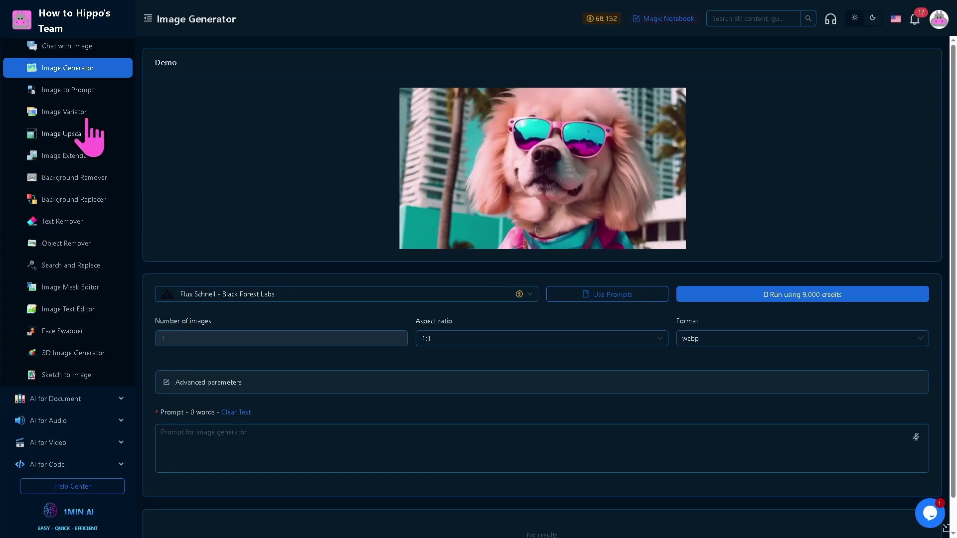
click(88, 90)
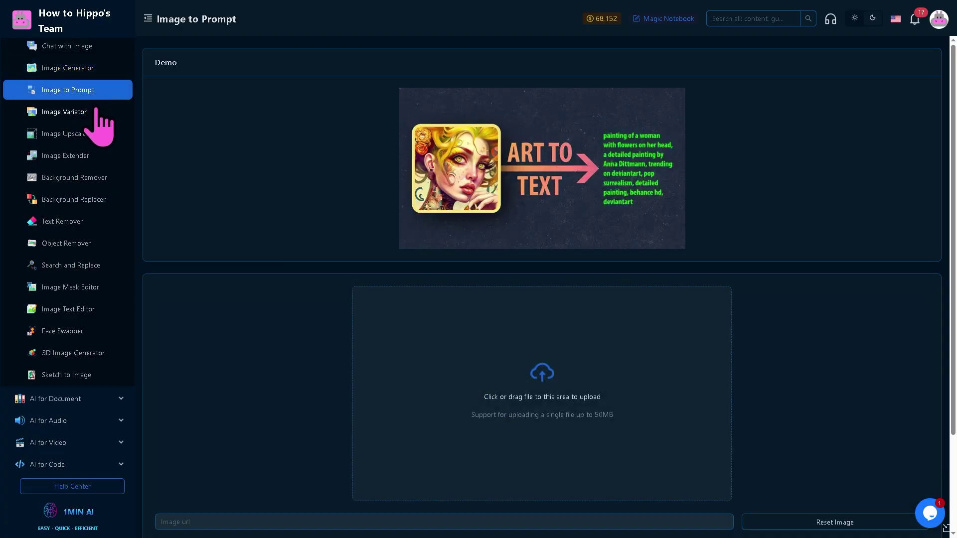
click(80, 116)
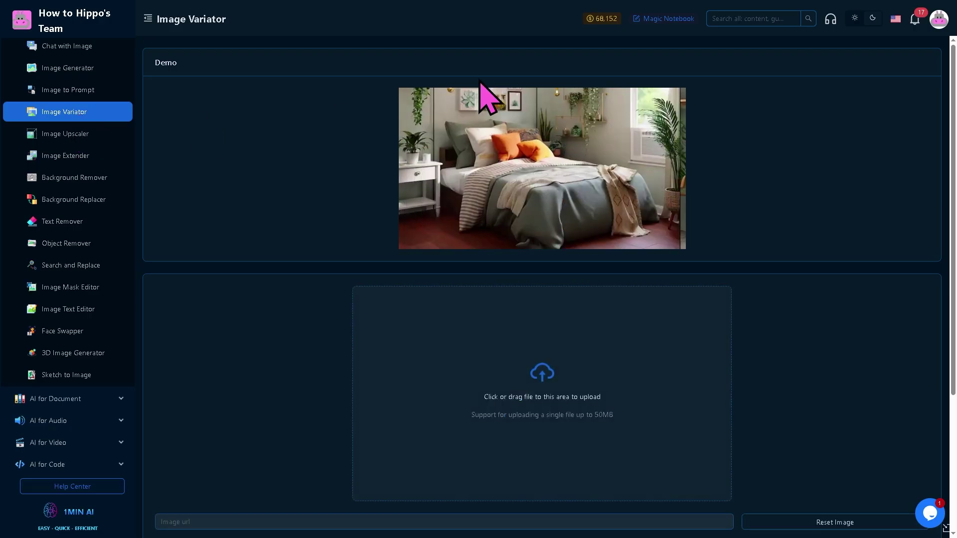
Step: Open Billing - Usage from the 68,152 credits badge to see the FREE plan and usage
click(604, 23)
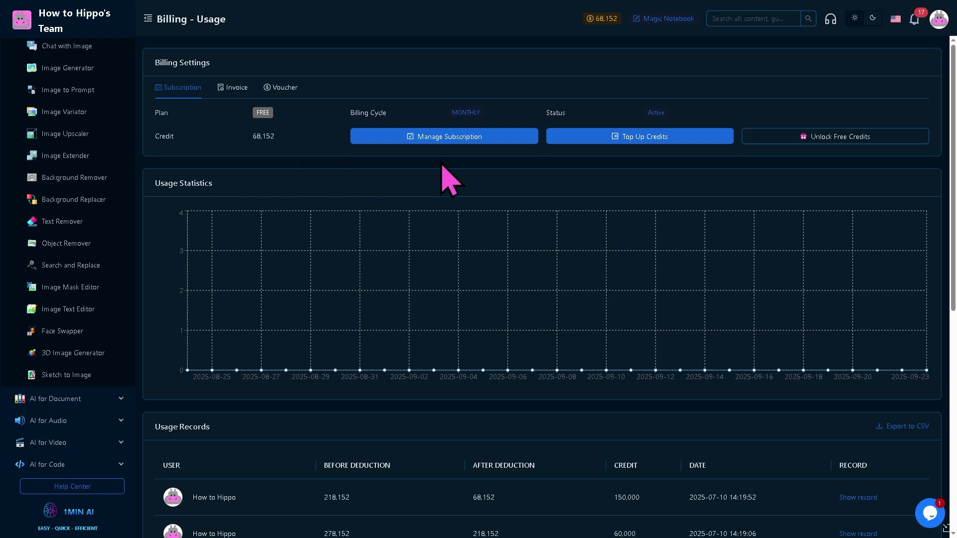
click(455, 138)
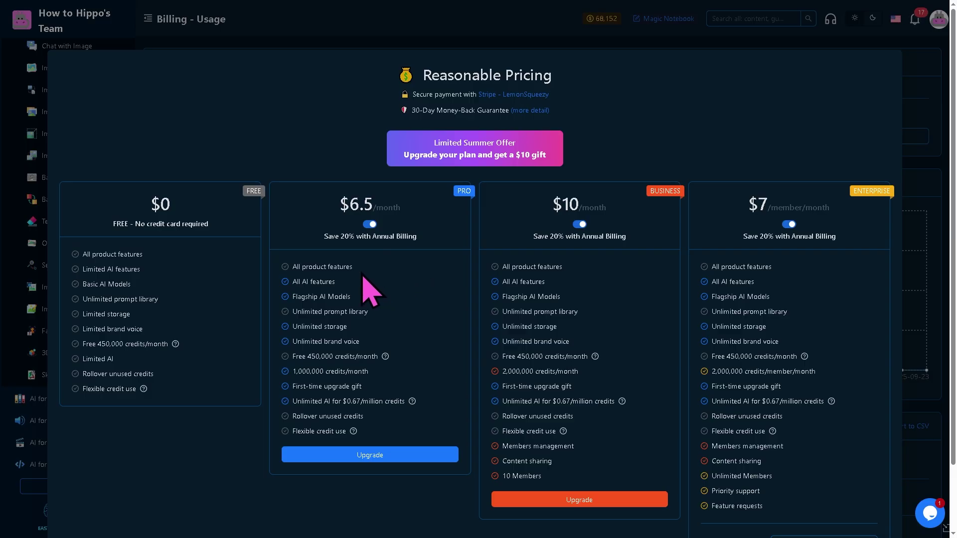
drag(283, 264, 438, 374)
click(434, 344)
drag(293, 356, 376, 355)
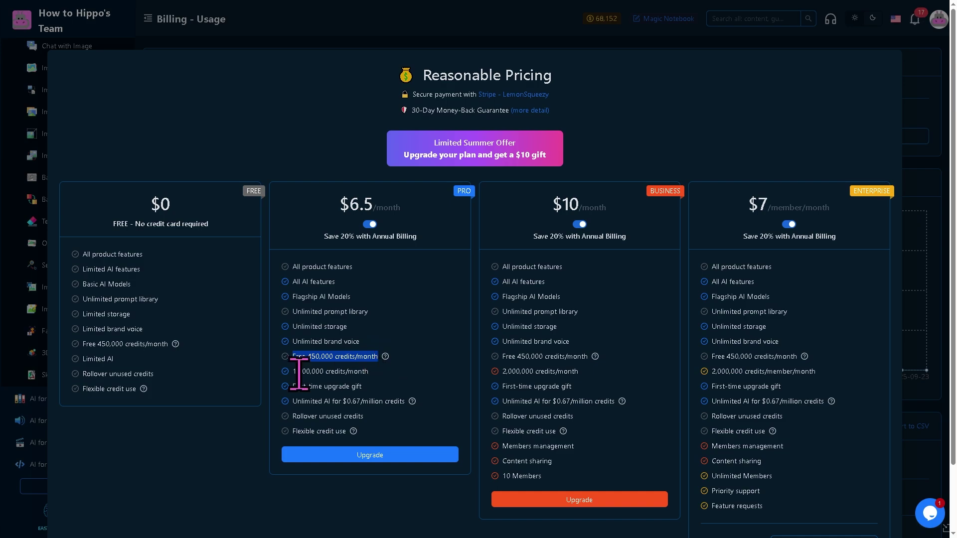
drag(296, 356, 349, 368)
drag(552, 203, 586, 219)
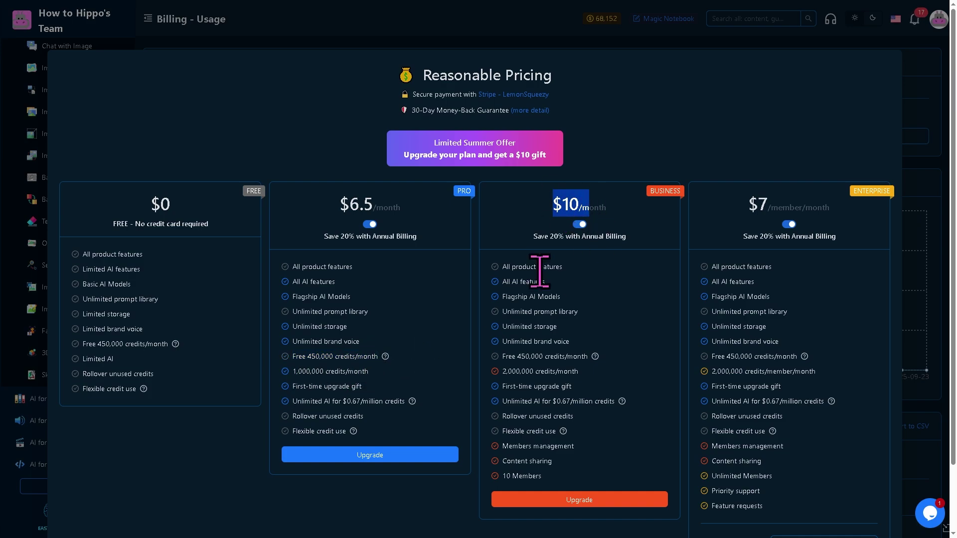
click(515, 372)
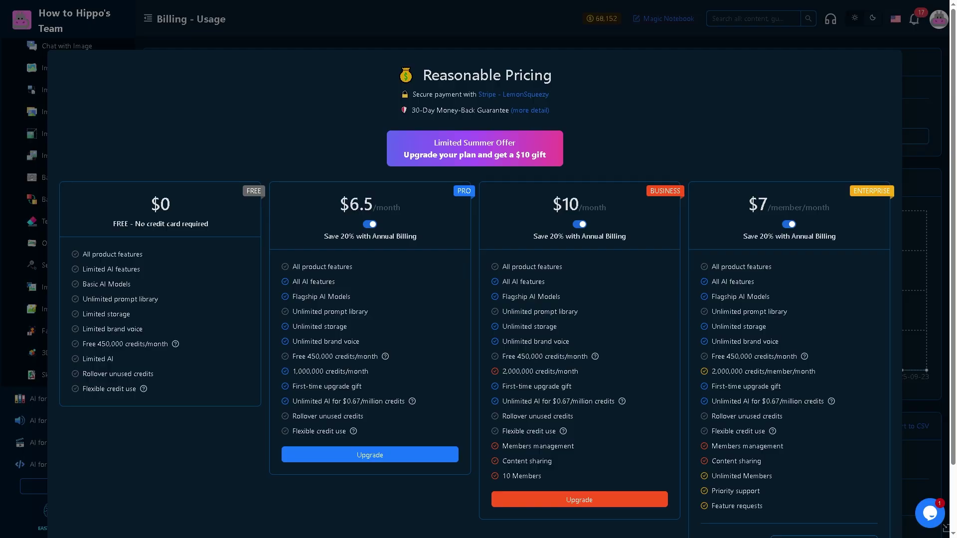
click(83, 25)
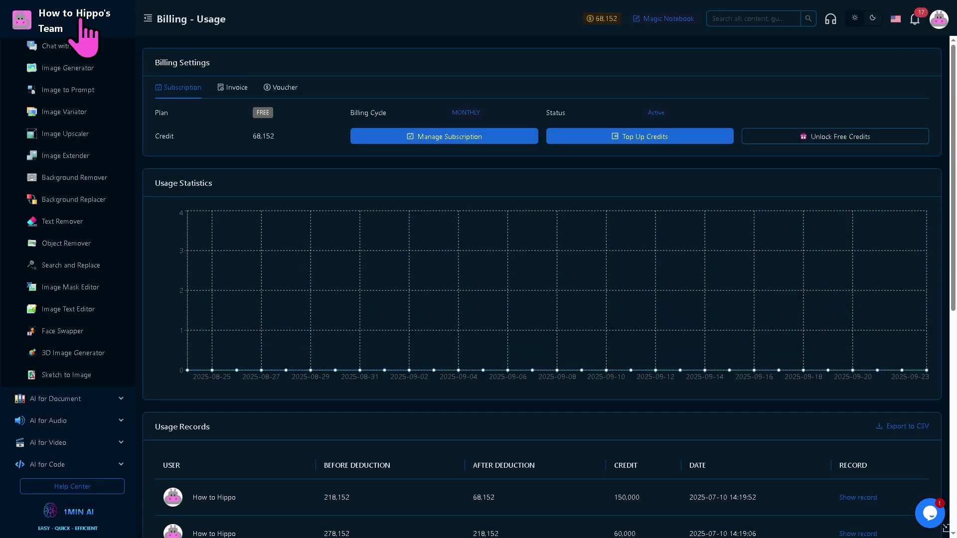
Step: On the 1min.AI website, jump through Download, Features, Intro, ending on For You
click(79, 22)
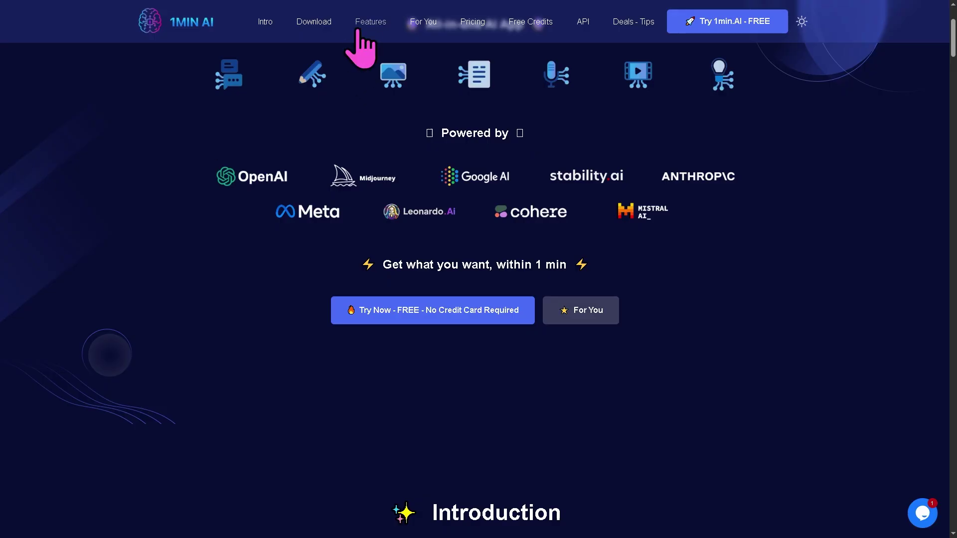
click(315, 22)
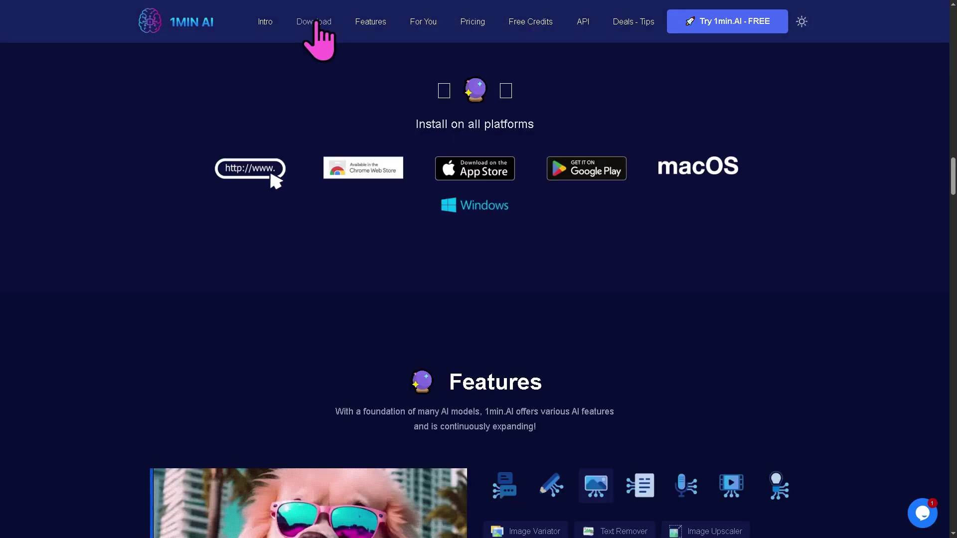
click(378, 22)
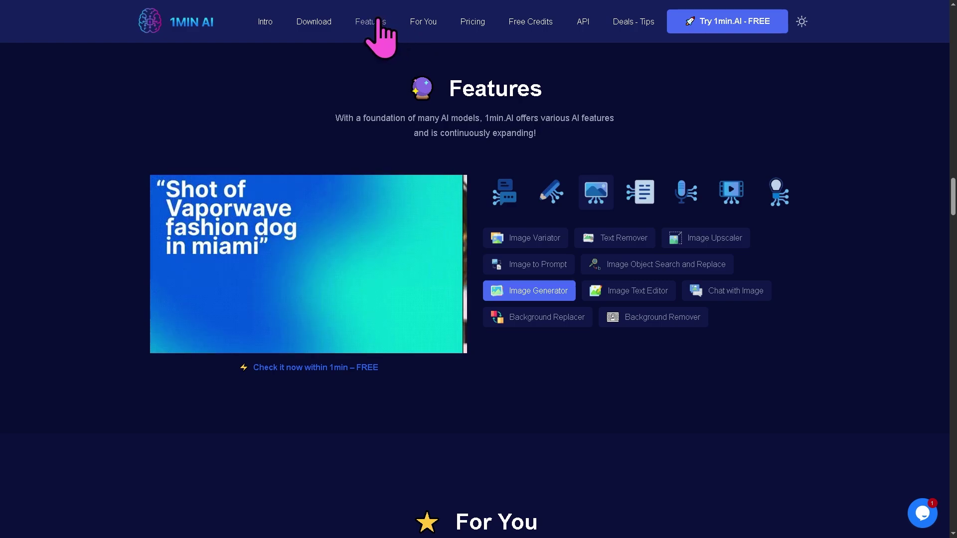
click(423, 22)
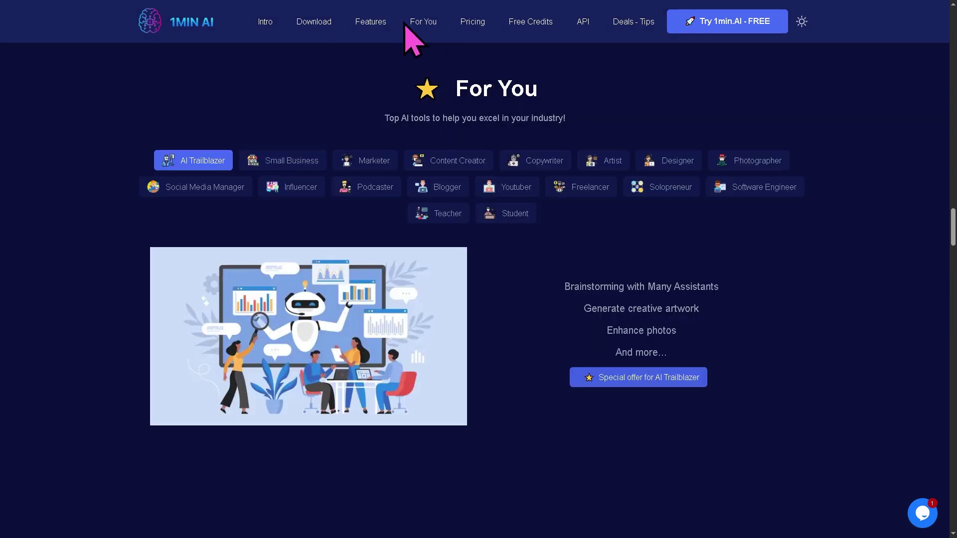
click(371, 21)
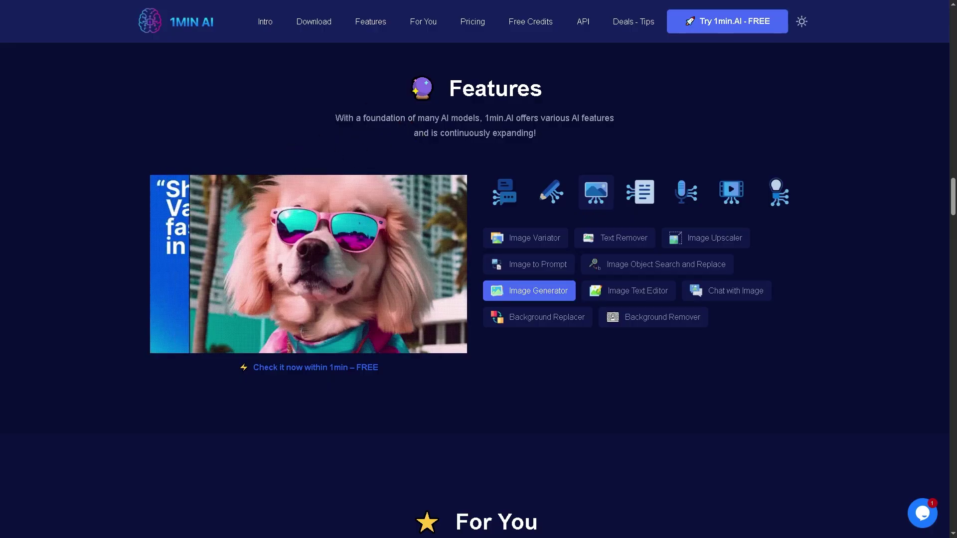
click(263, 23)
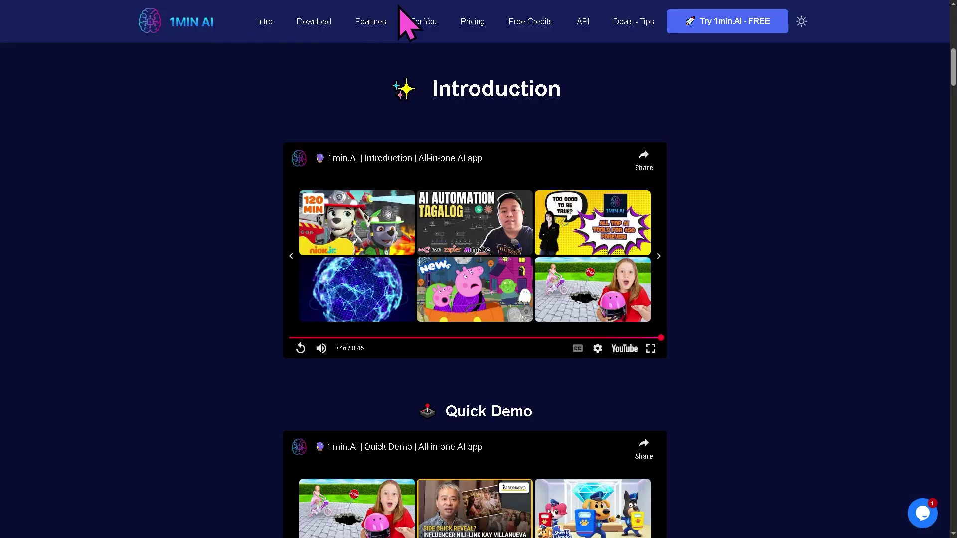
click(429, 20)
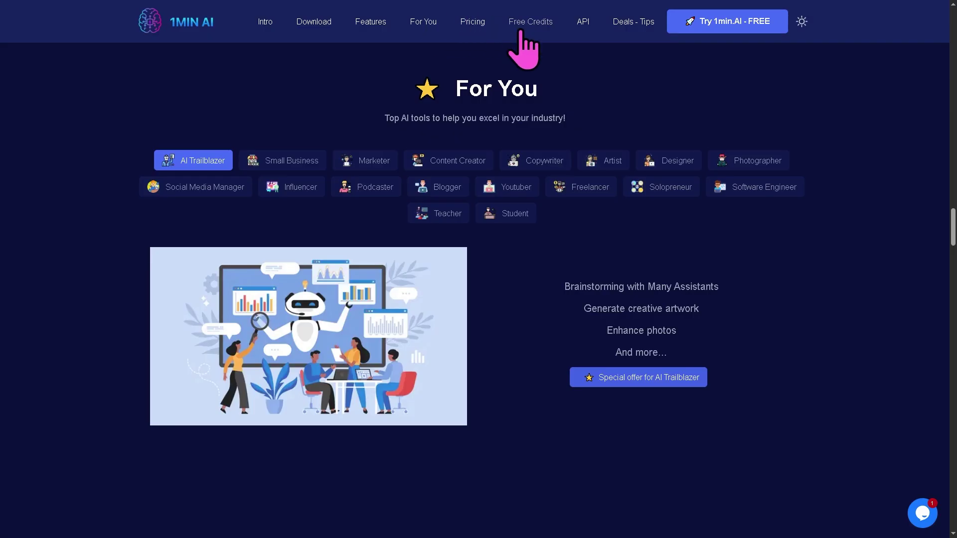
Step: Review the Pricing plan cards, then the Free Credits and Deals - Tips sections
click(472, 23)
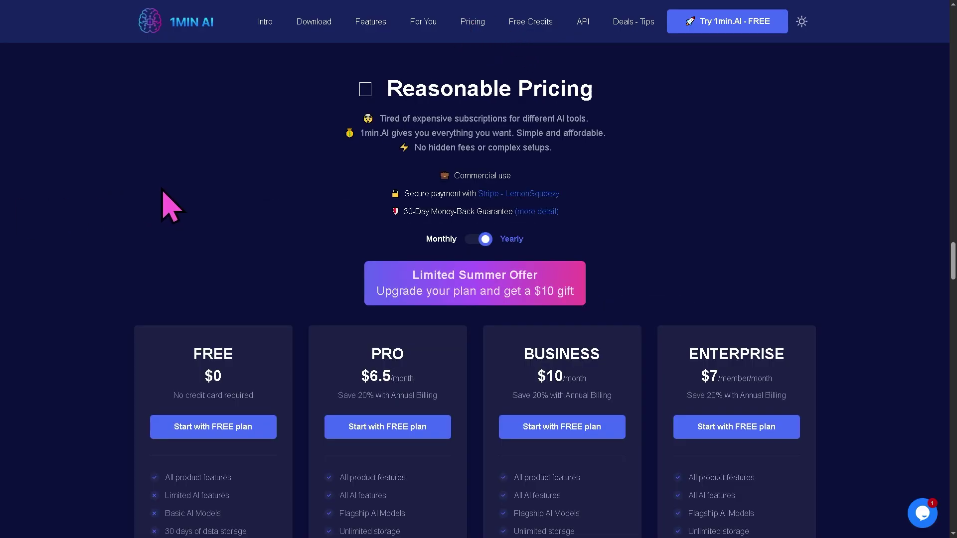
scroll(170, 206, down, 1)
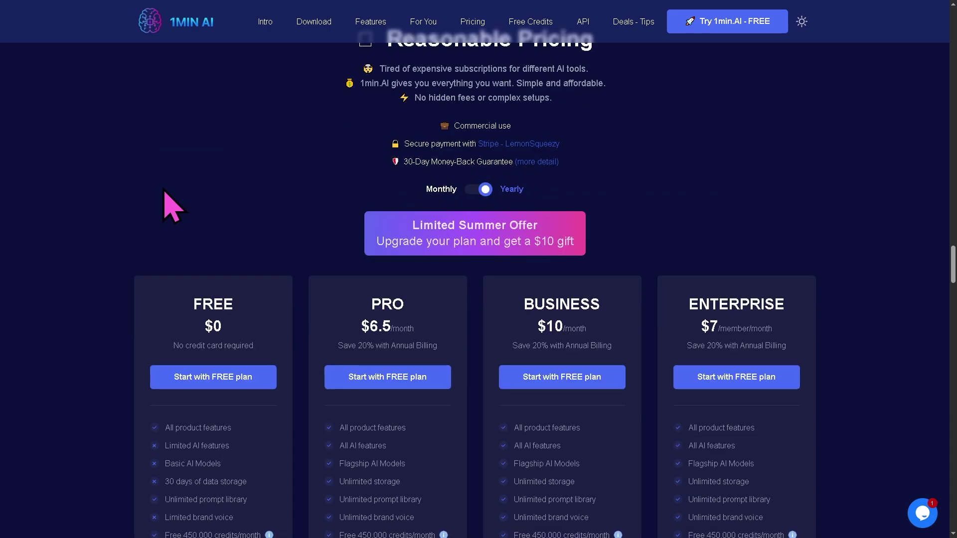
scroll(172, 206, down, 2)
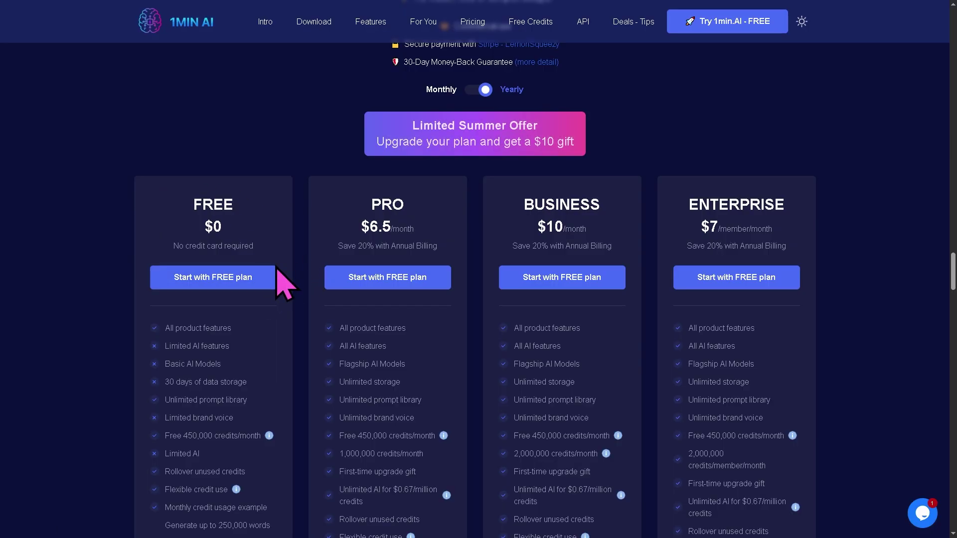
click(537, 24)
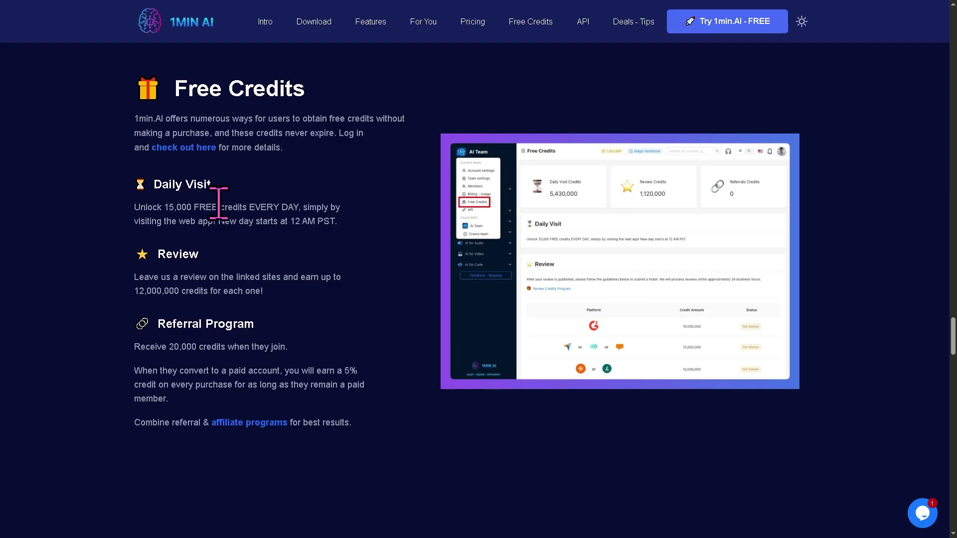
click(630, 25)
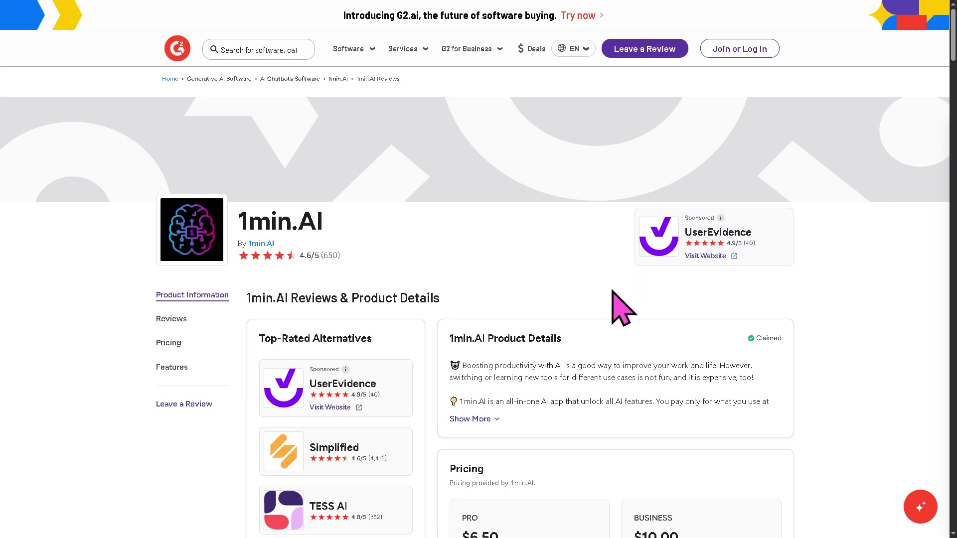
Step: Scroll down the G2 1min.AI page past its 4.6/5 rating and pricing, then back up
scroll(624, 308, down, 1)
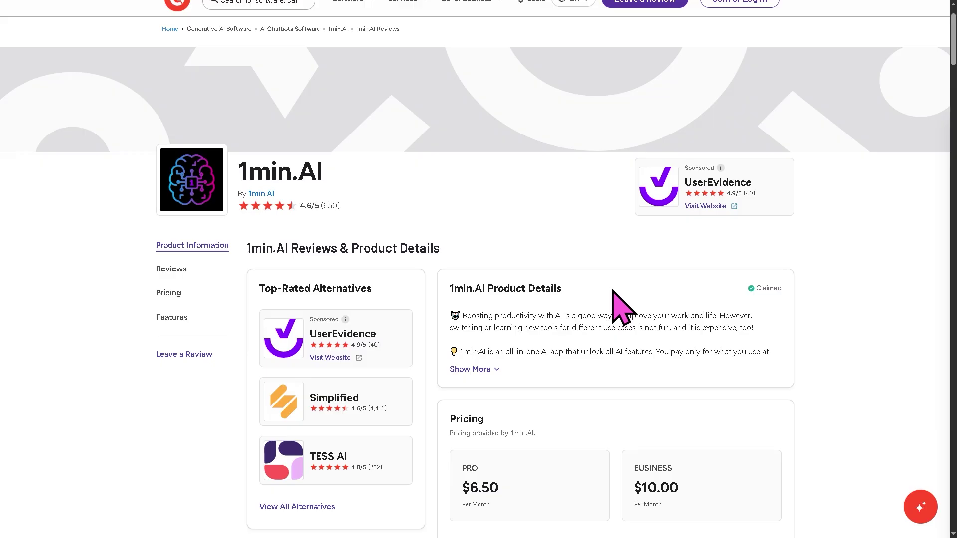
scroll(614, 294, up, 1)
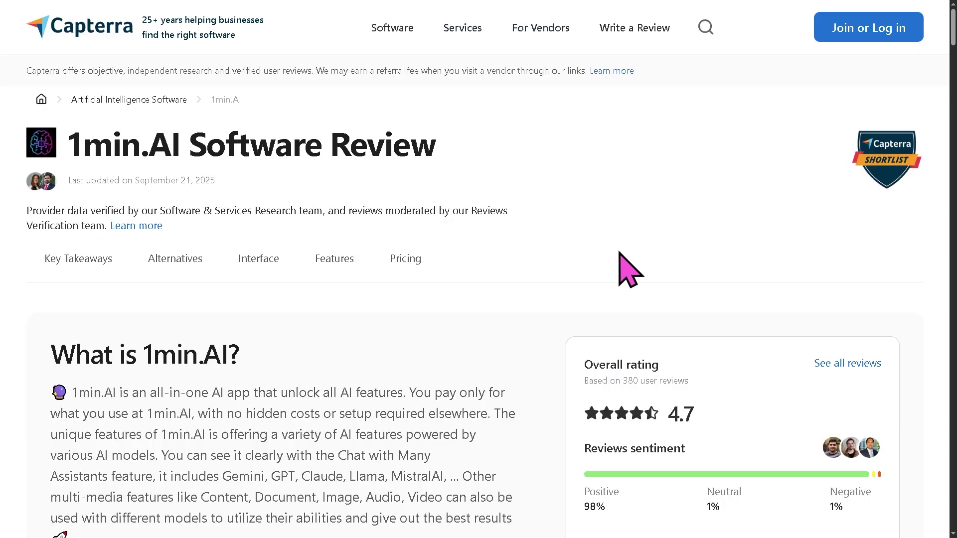
Step: Scroll through the Capterra review's 4.7 rating, pros and cons, and Grammarly Business comparison
scroll(627, 268, down, 3)
scroll(499, 280, down, 3)
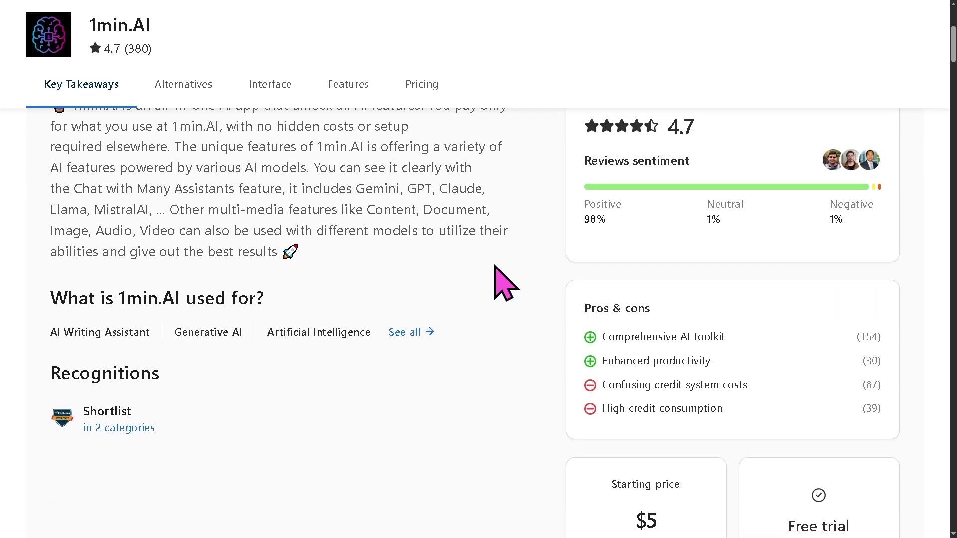
scroll(514, 298, down, 3)
scroll(514, 299, down, 2)
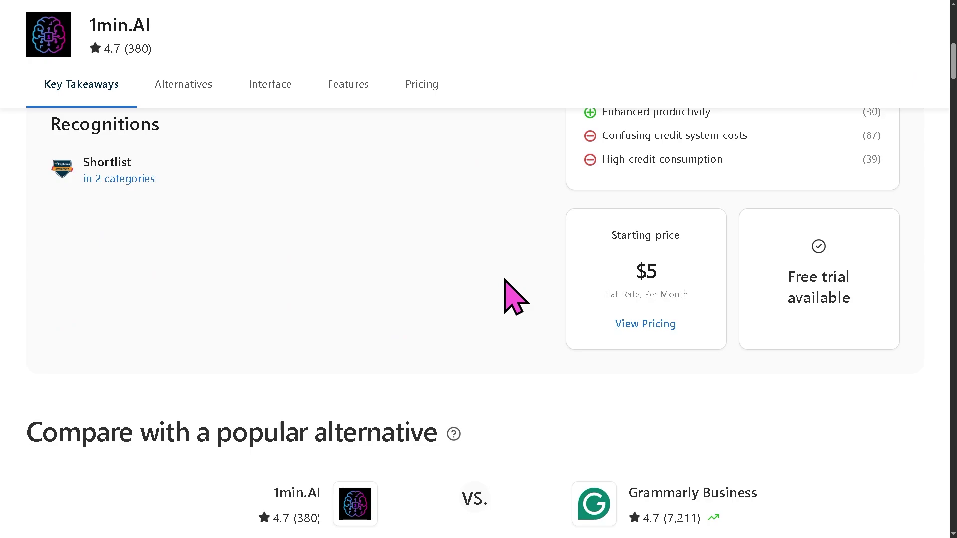
scroll(515, 298, down, 2)
scroll(505, 281, down, 9)
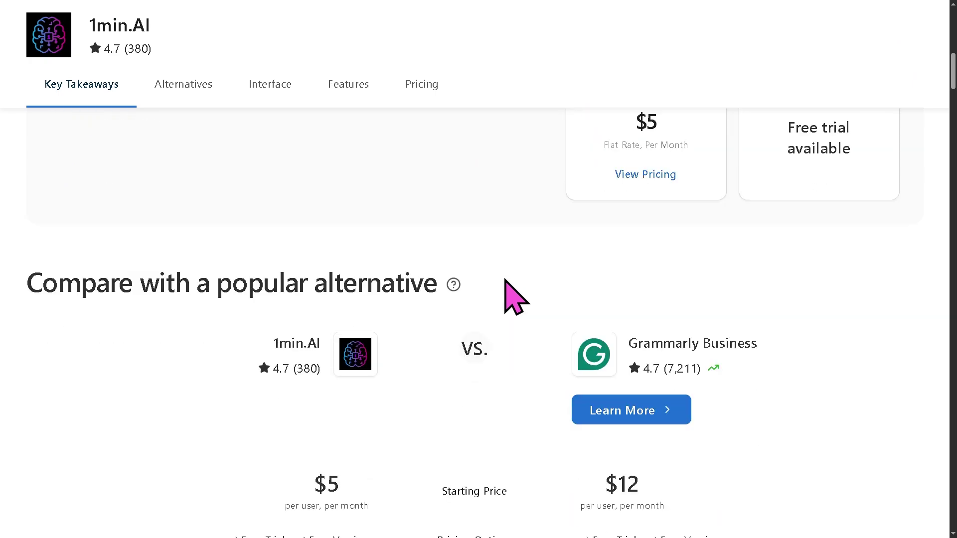
scroll(508, 289, down, 6)
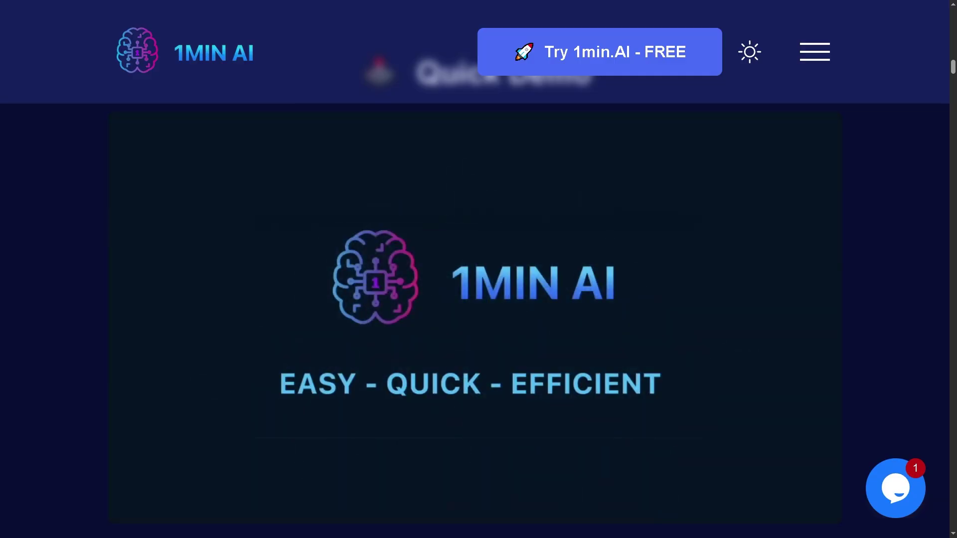
Step: Scroll up to the 1min.AI website's Introduction section to watch its embedded video
scroll(479, 299, up, 5)
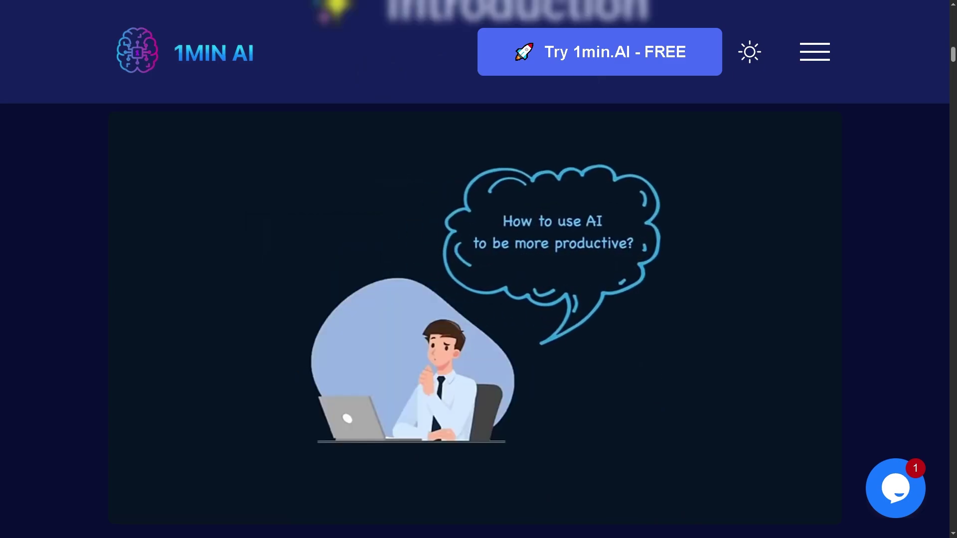